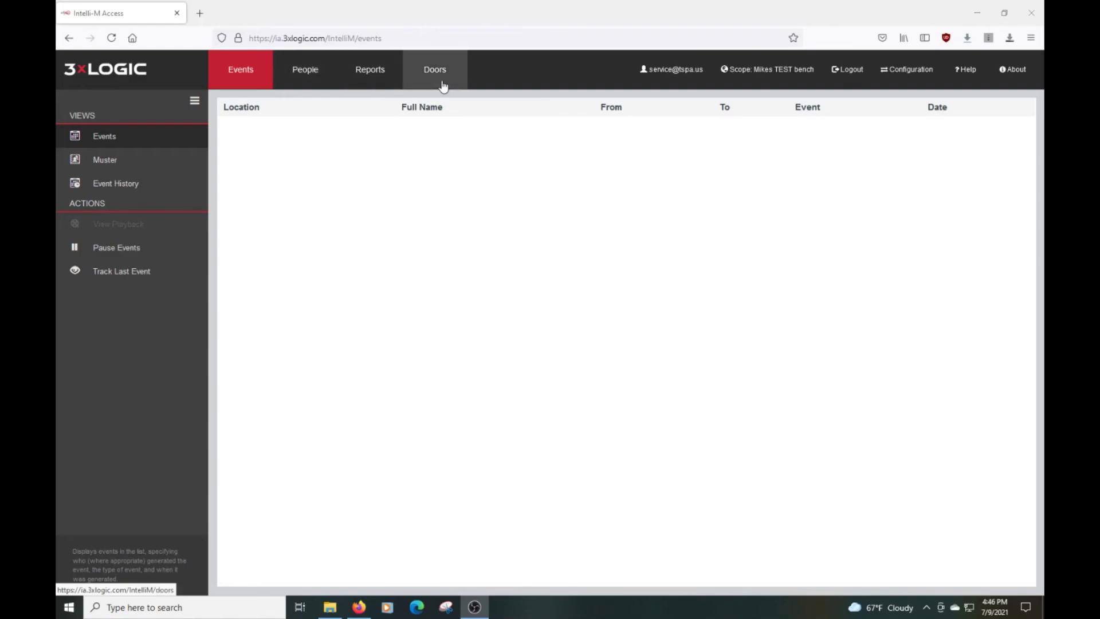
- Go to the People section and start a blank Create Person form
left_click(298, 87)
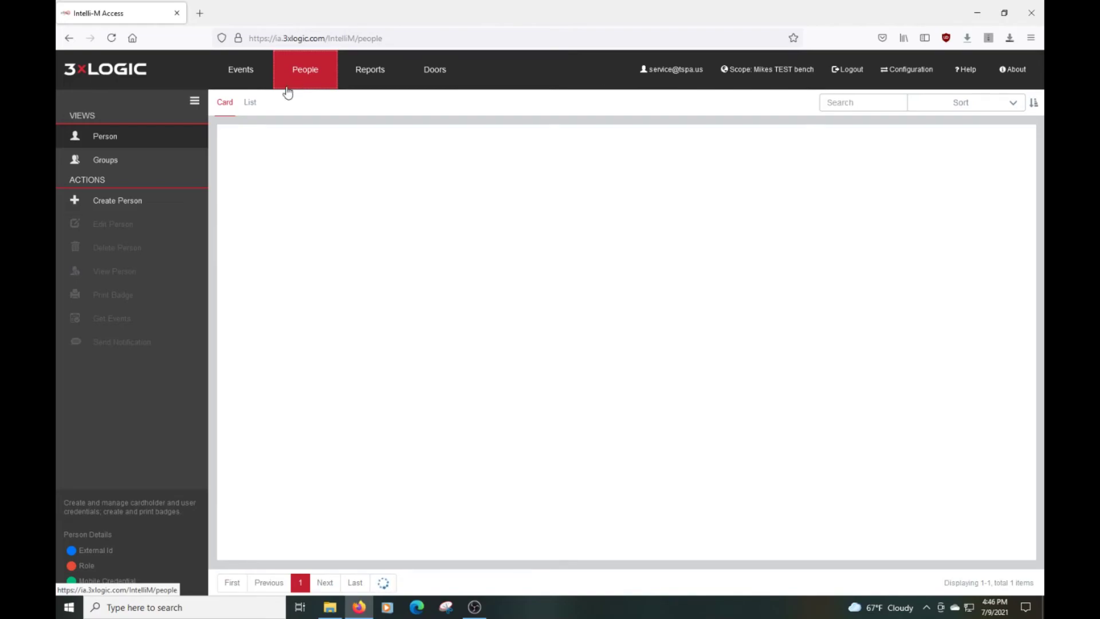
left_click(143, 201)
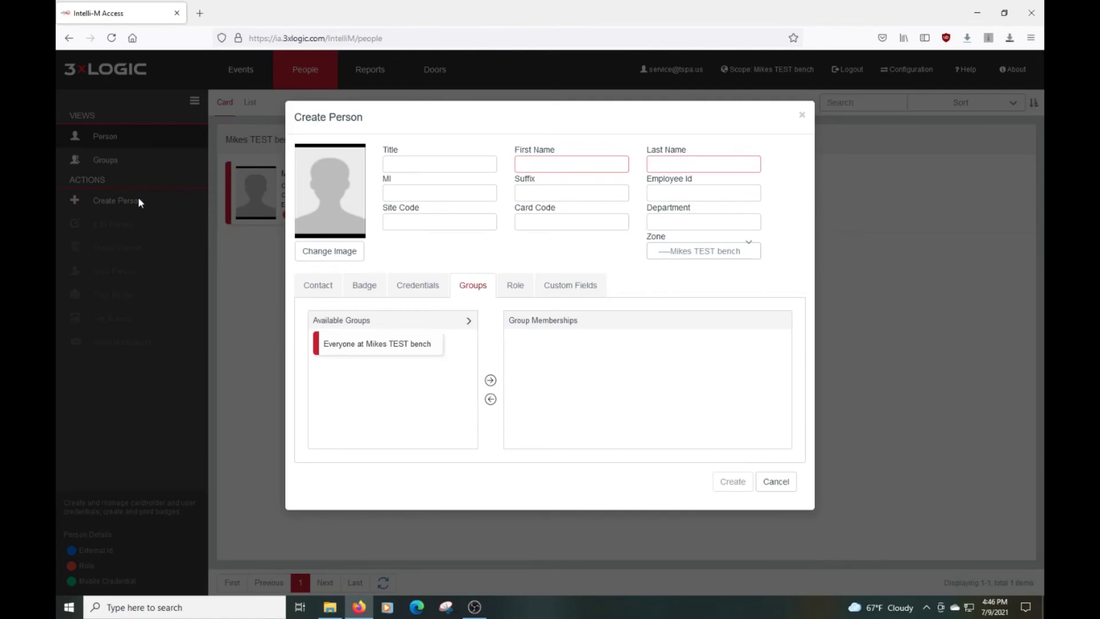
left_click(531, 165)
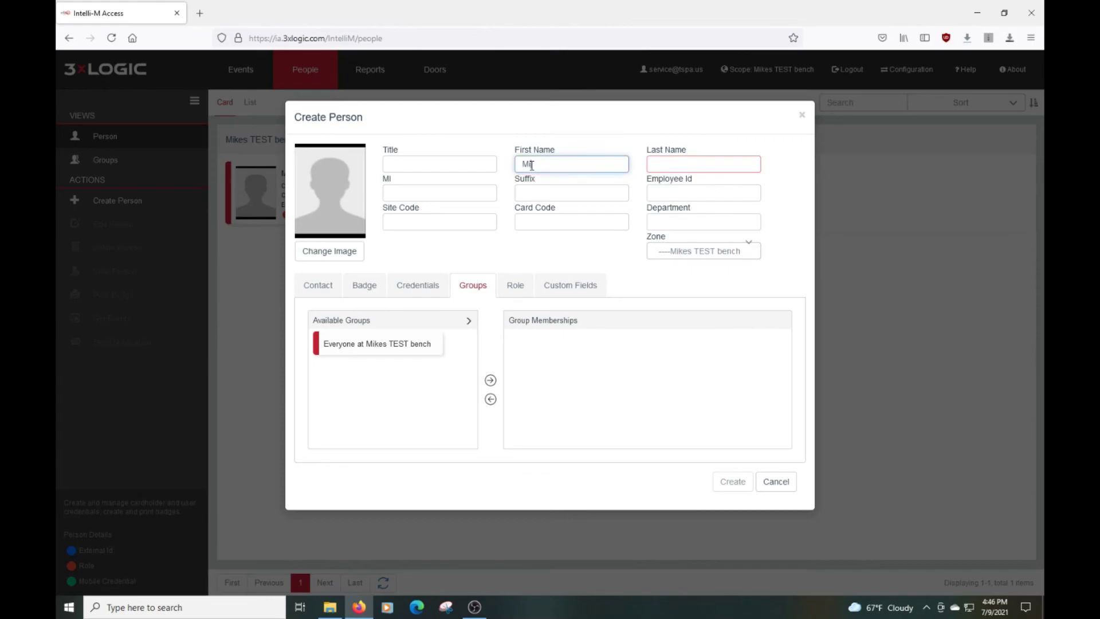
key("Tab")
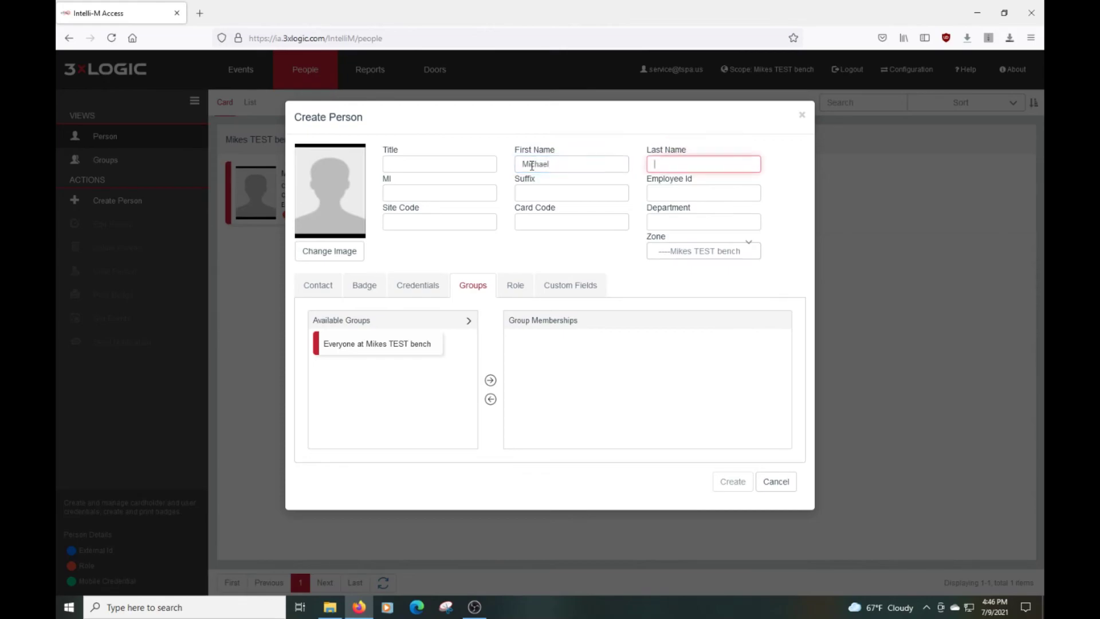
left_click(480, 223)
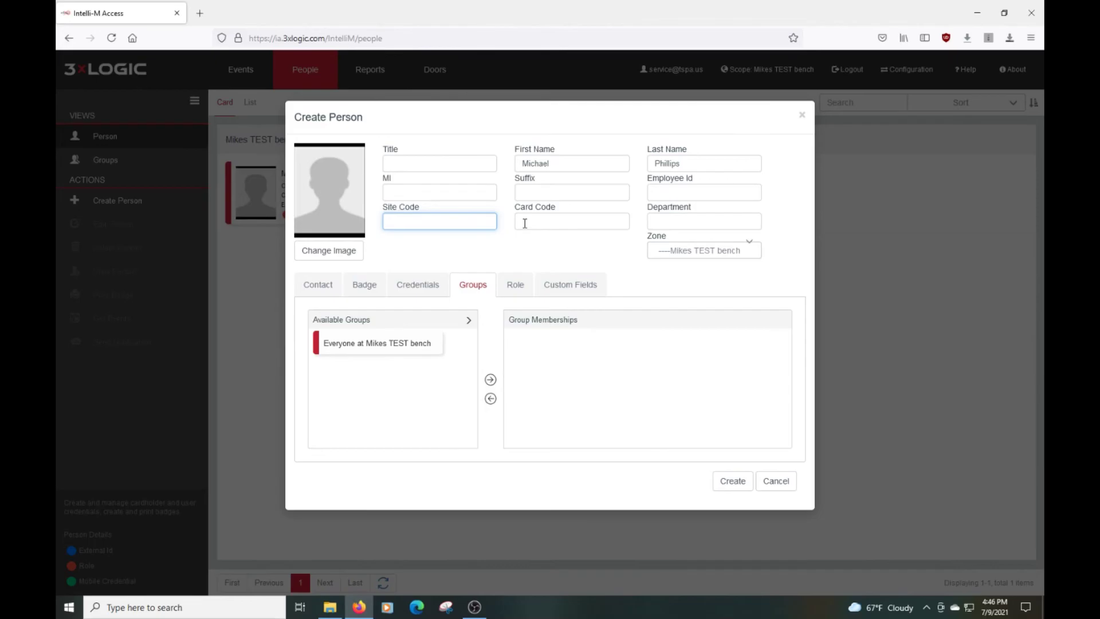
left_click(777, 482)
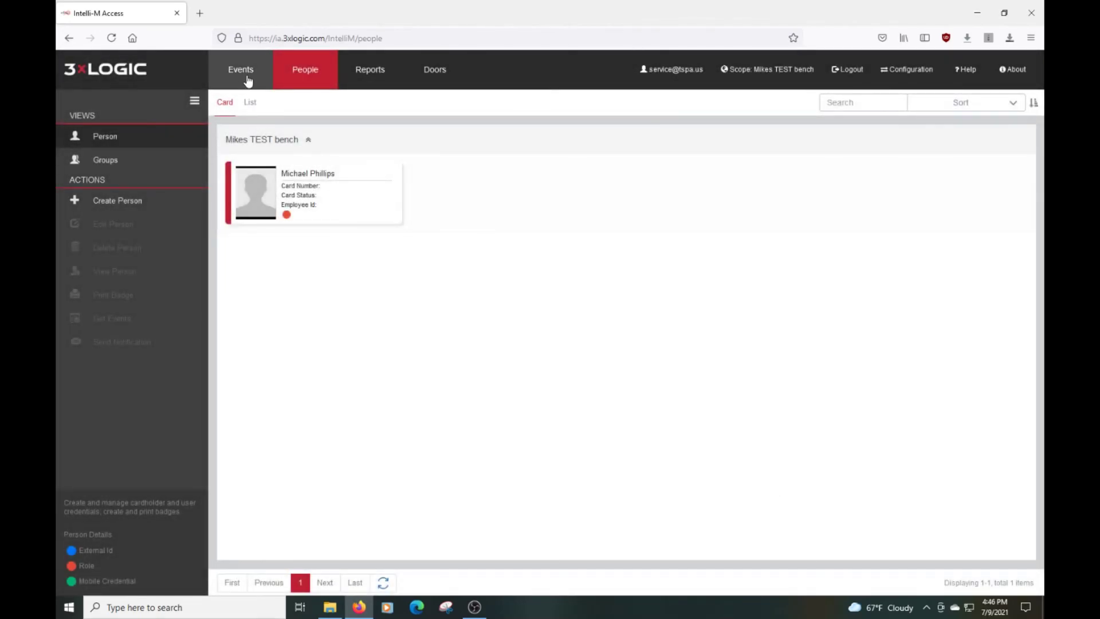
left_click(246, 73)
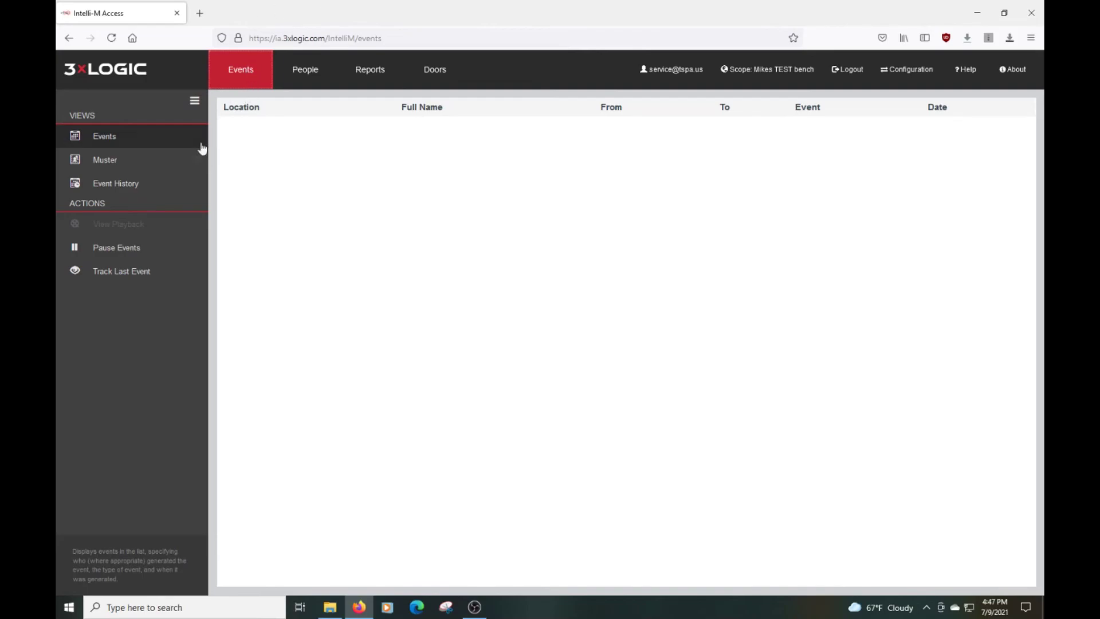
left_click(137, 185)
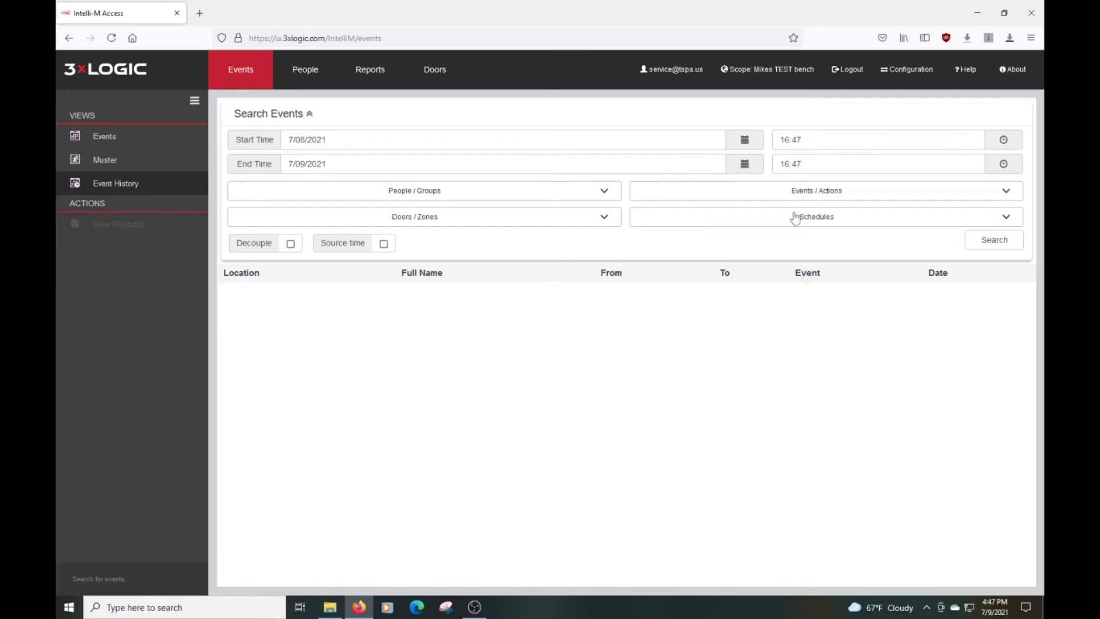
left_click(986, 242)
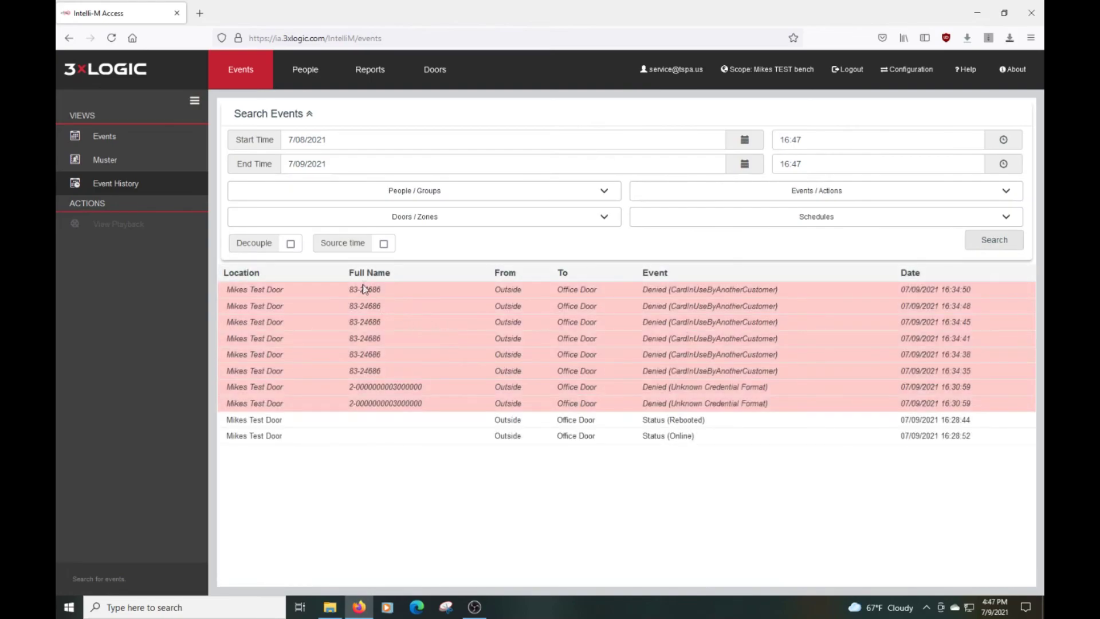
left_click(365, 291)
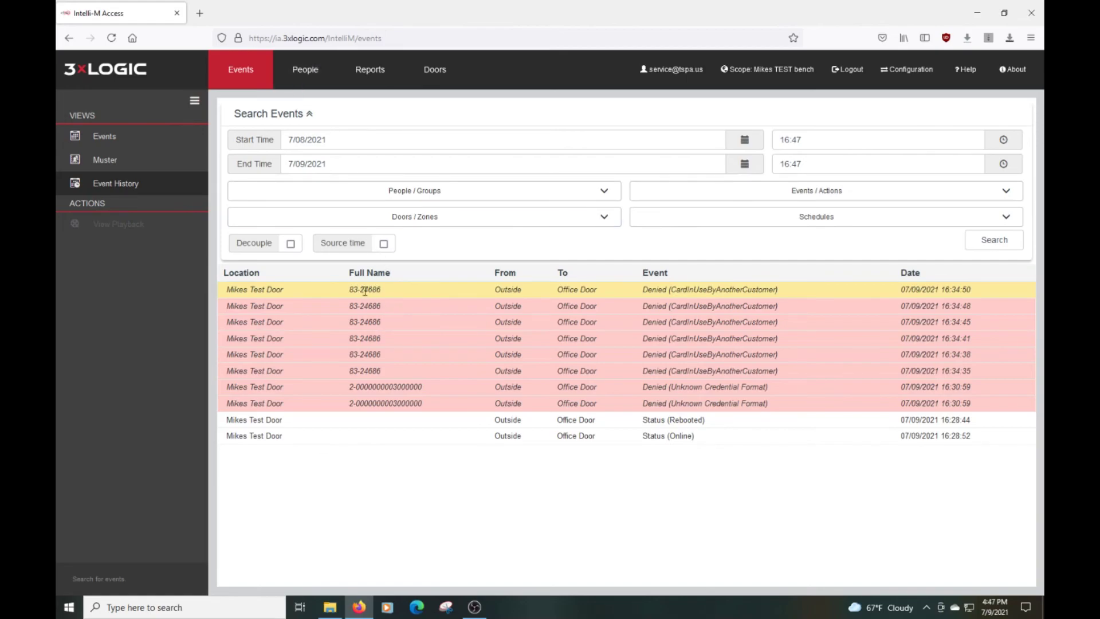
left_click_drag(360, 290, 381, 291)
left_click(316, 81)
left_click(124, 199)
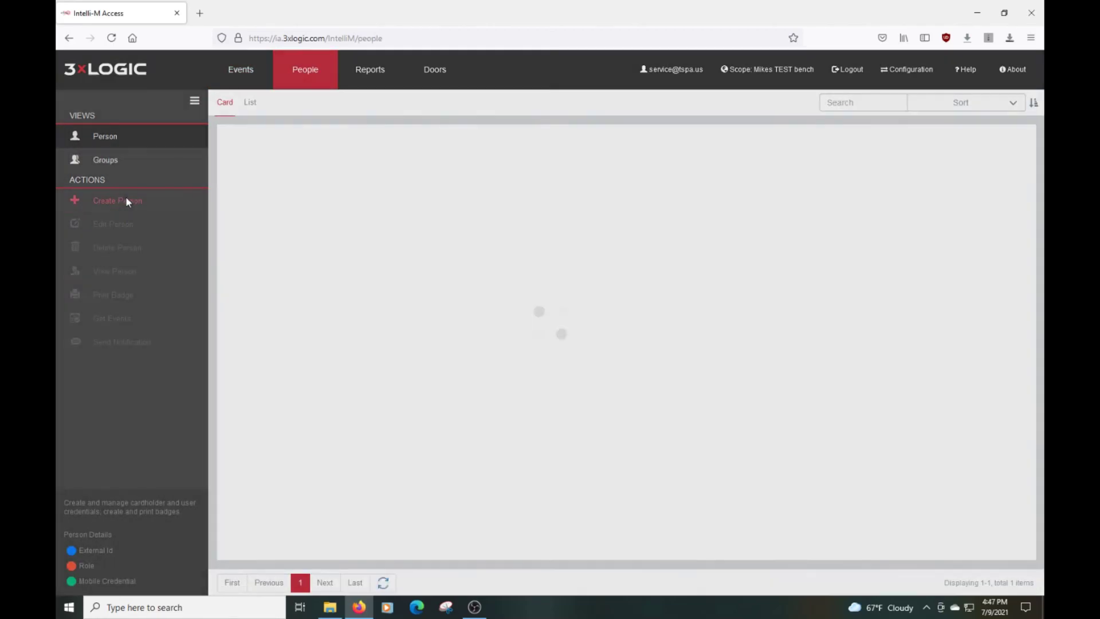
left_click(537, 163)
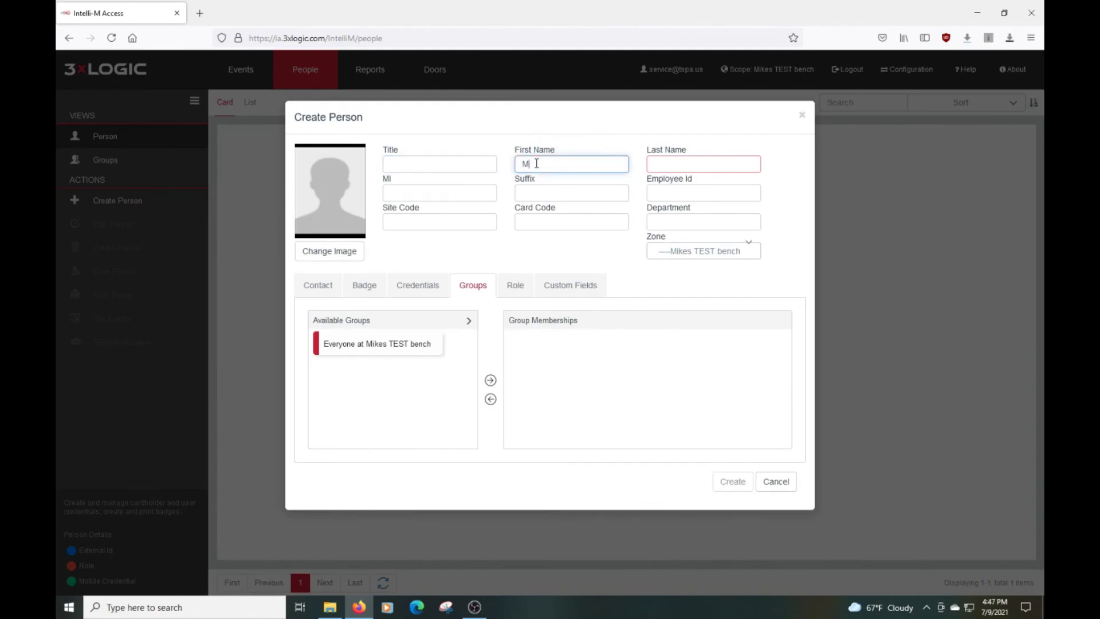
key("Tab")
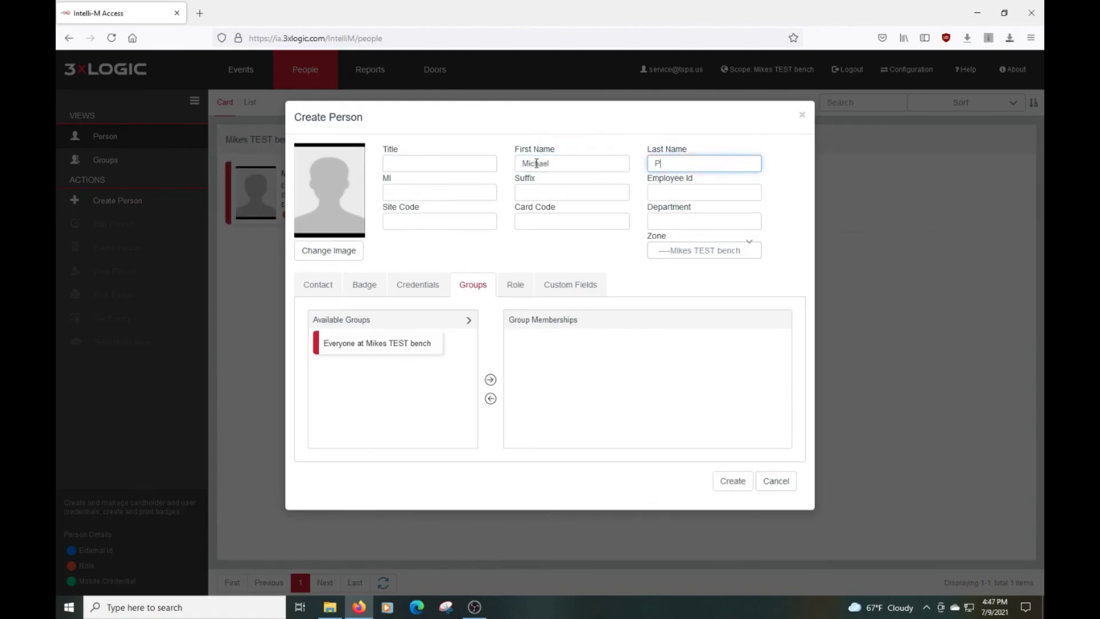
left_click(415, 226)
key("Tab")
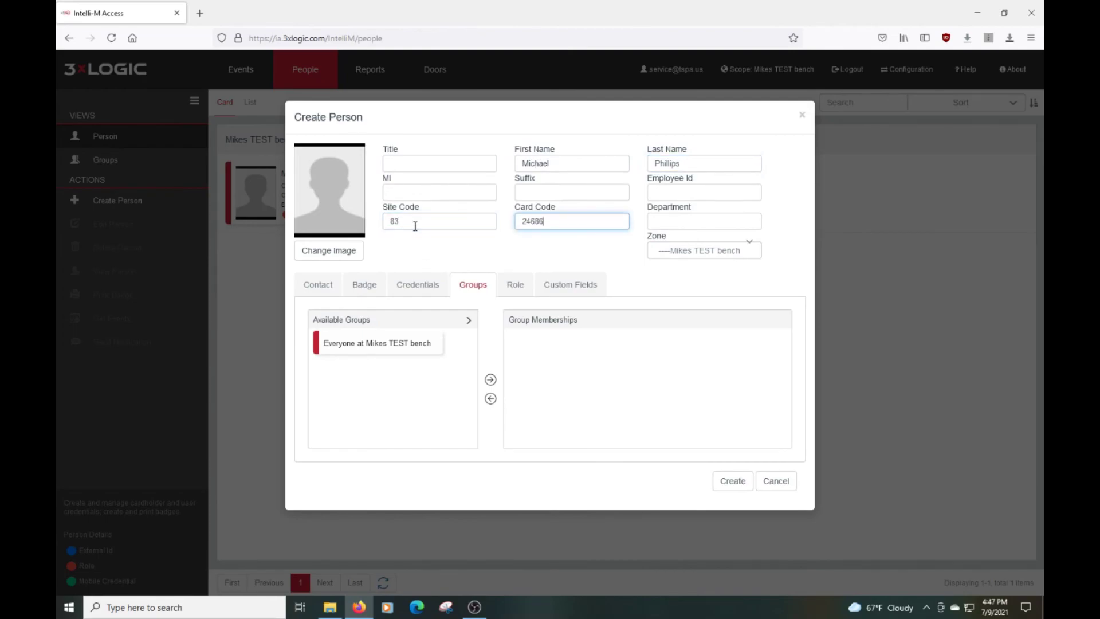
- Add the Everyone at Mikes TEST bench group membership and save the person
left_click(402, 345)
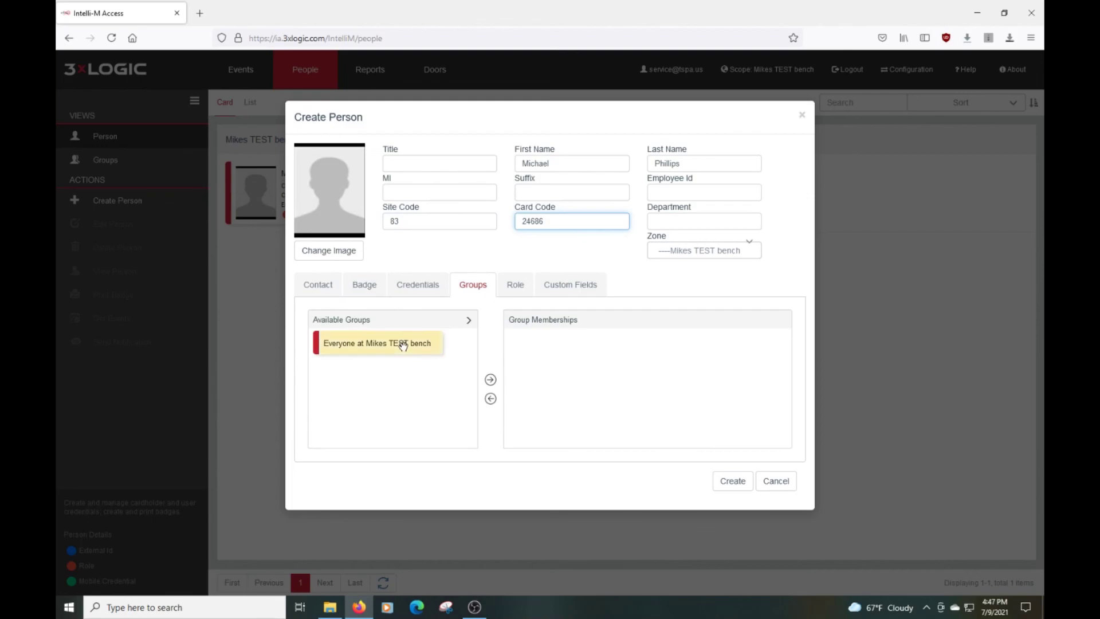
left_click(490, 380)
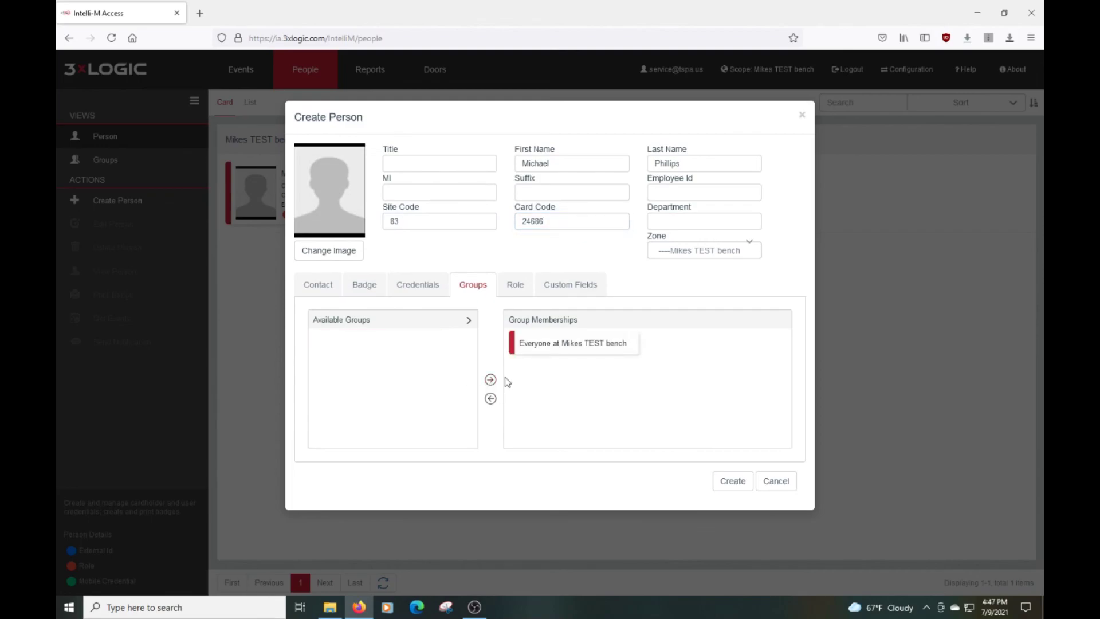
left_click(731, 485)
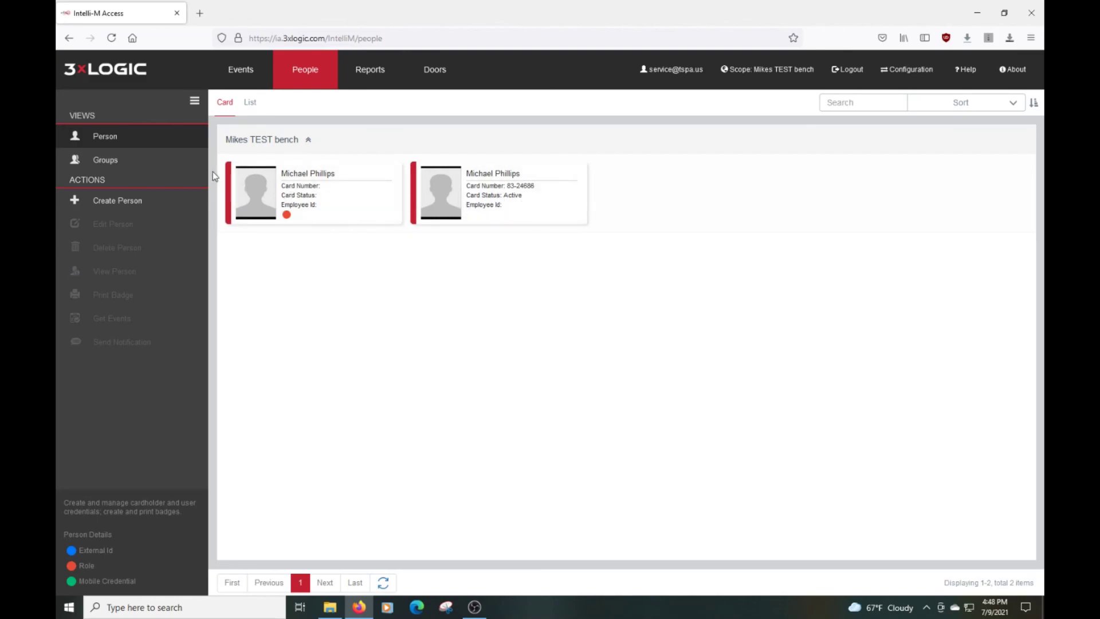
left_click(256, 83)
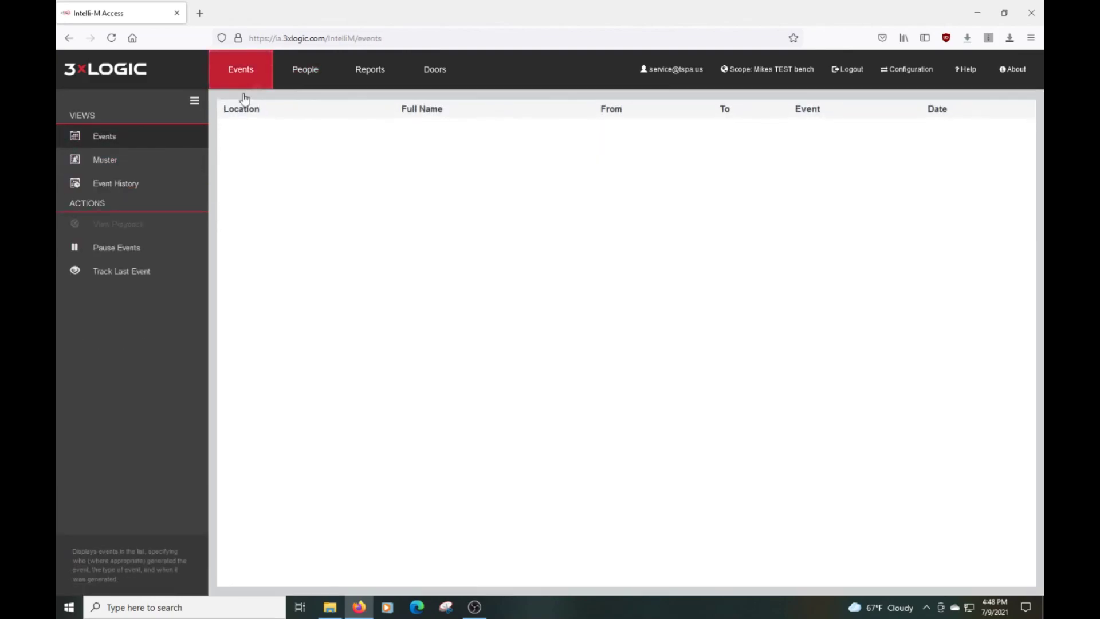
left_click(129, 182)
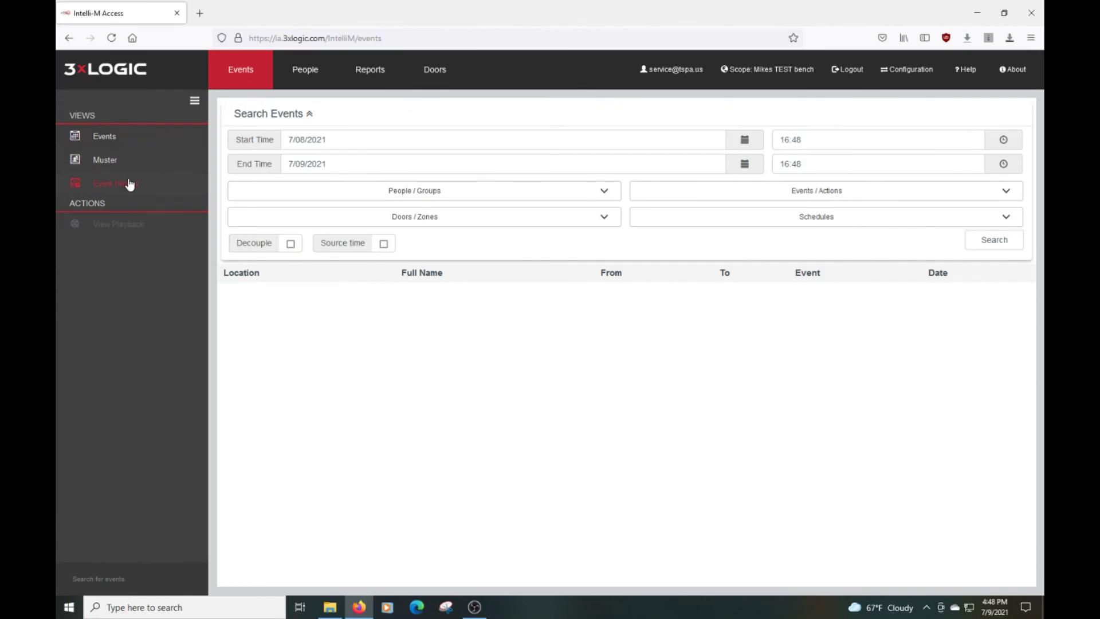
left_click(986, 244)
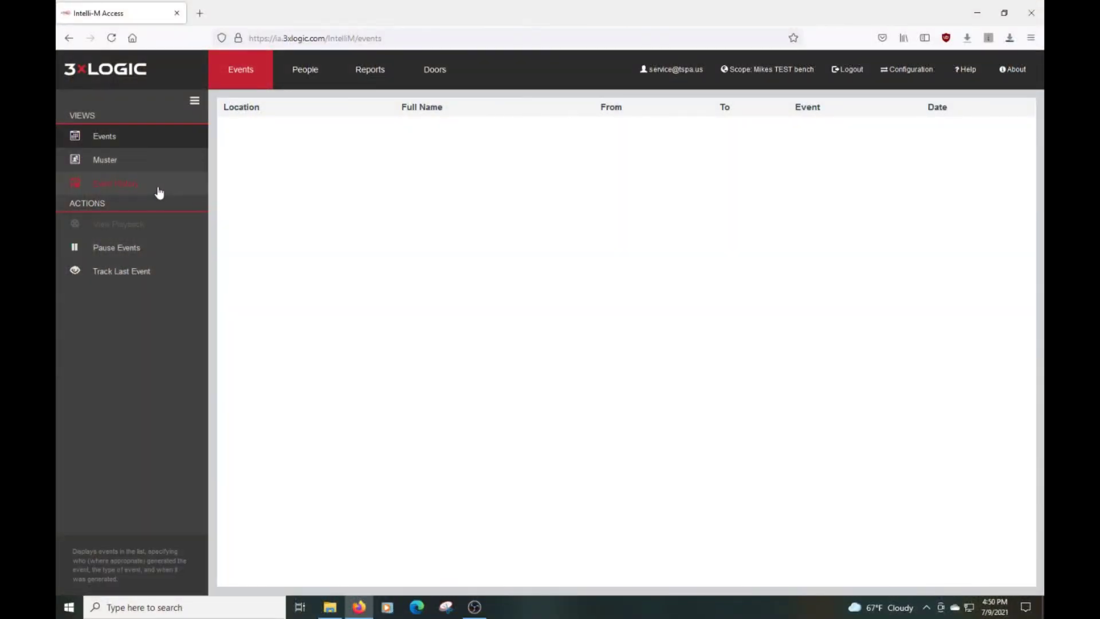
left_click(158, 189)
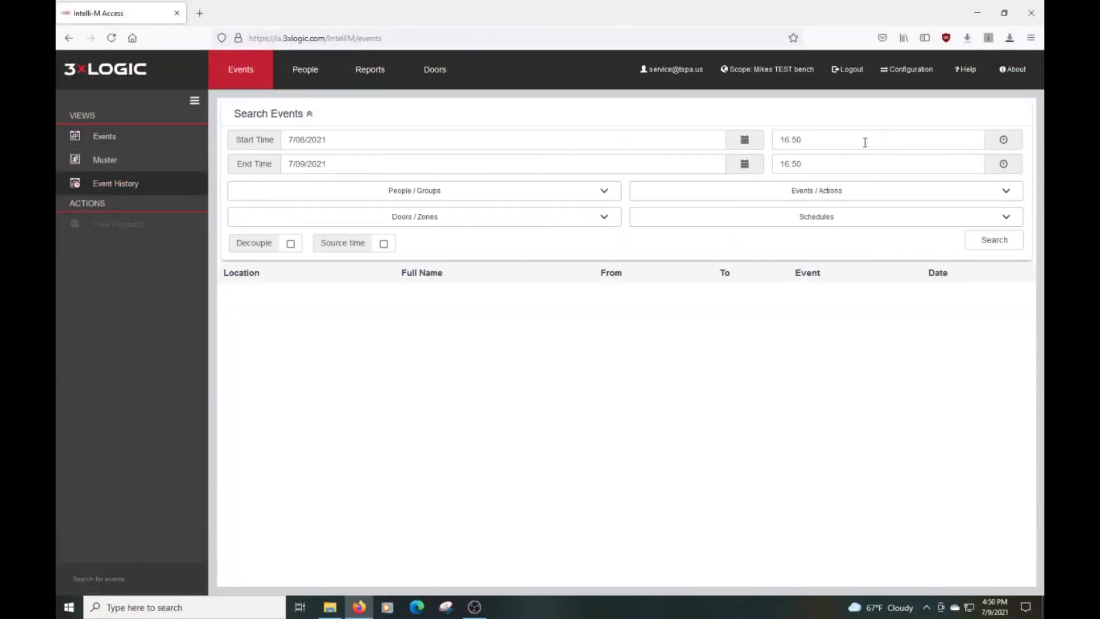
left_click(1006, 146)
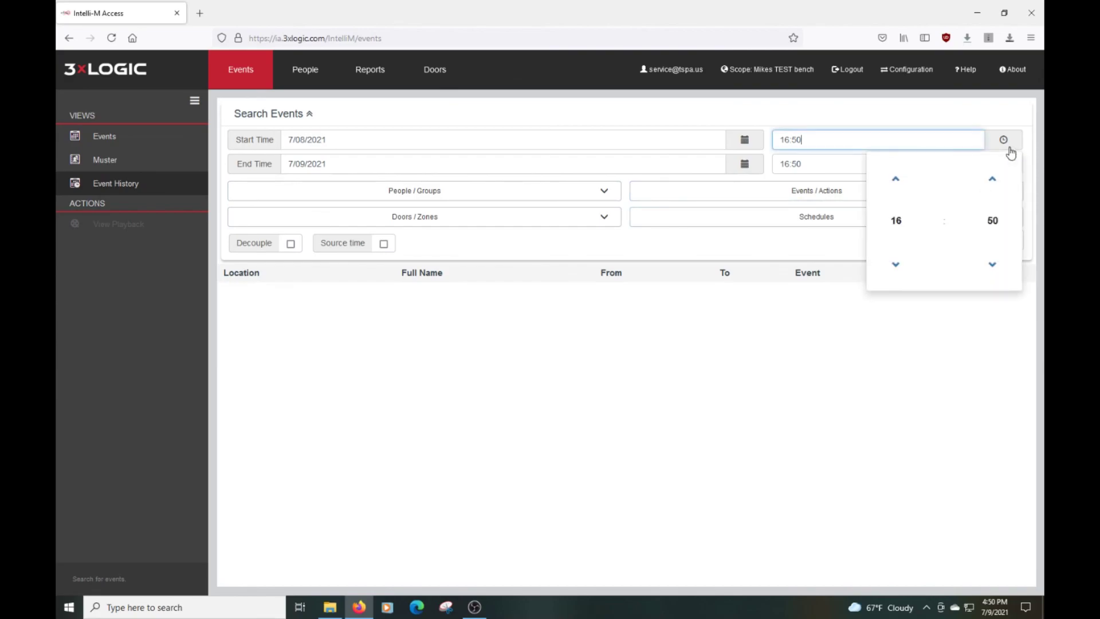
left_click(934, 135)
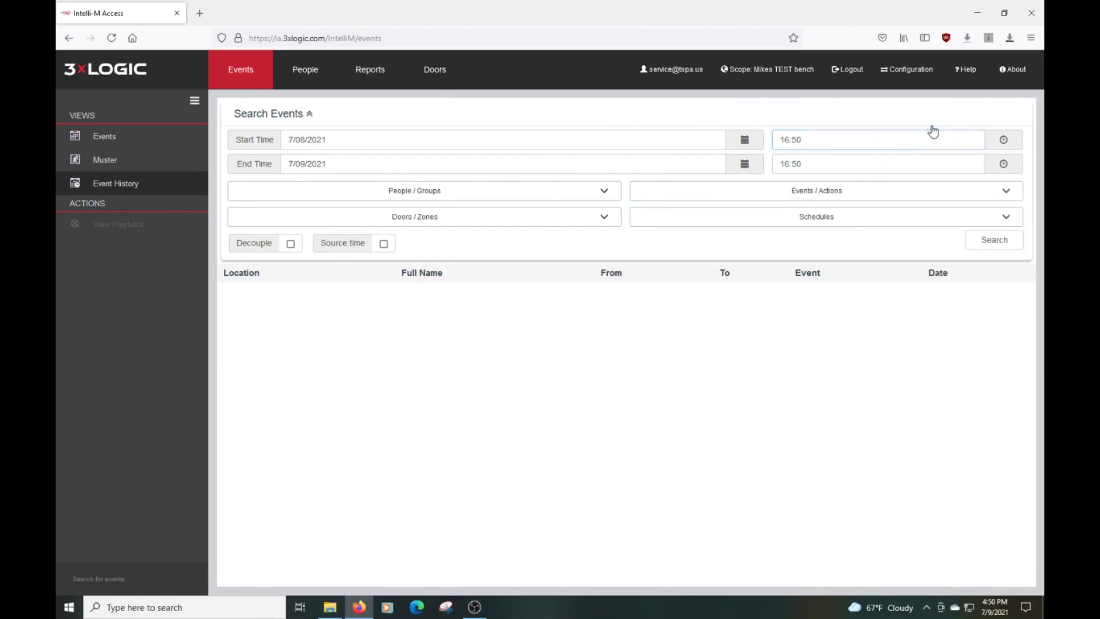
left_click(1001, 246)
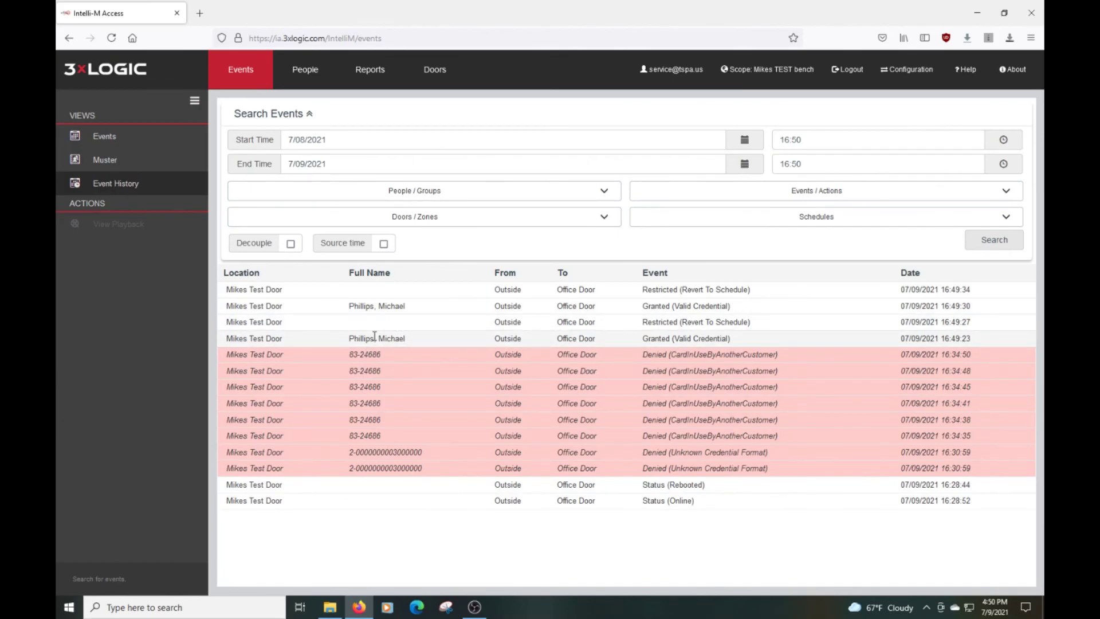
left_click(665, 340)
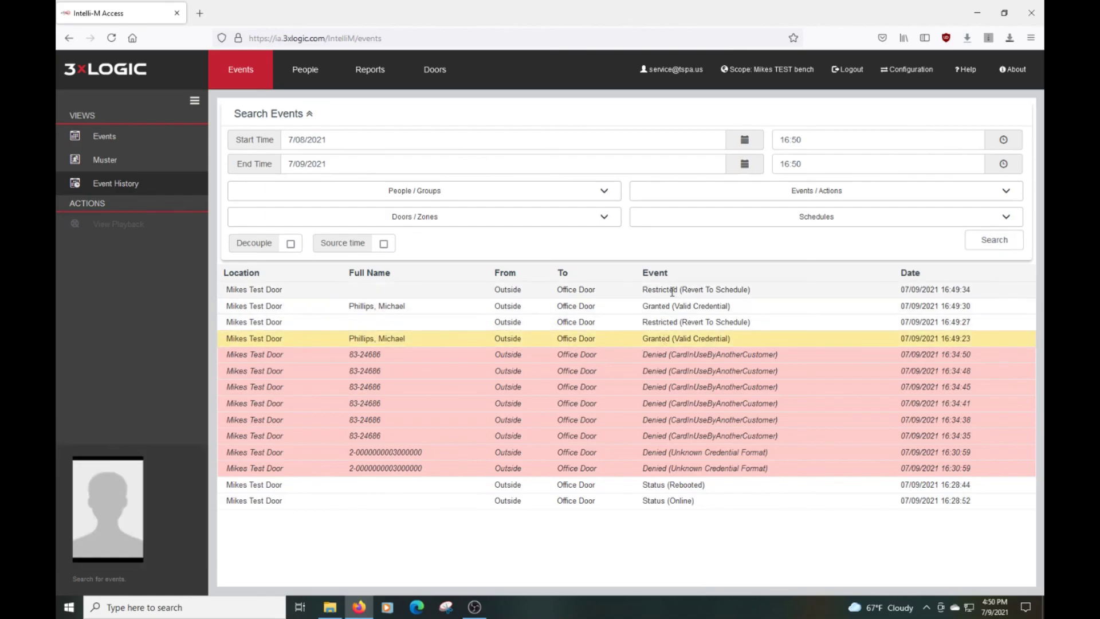
left_click(672, 308)
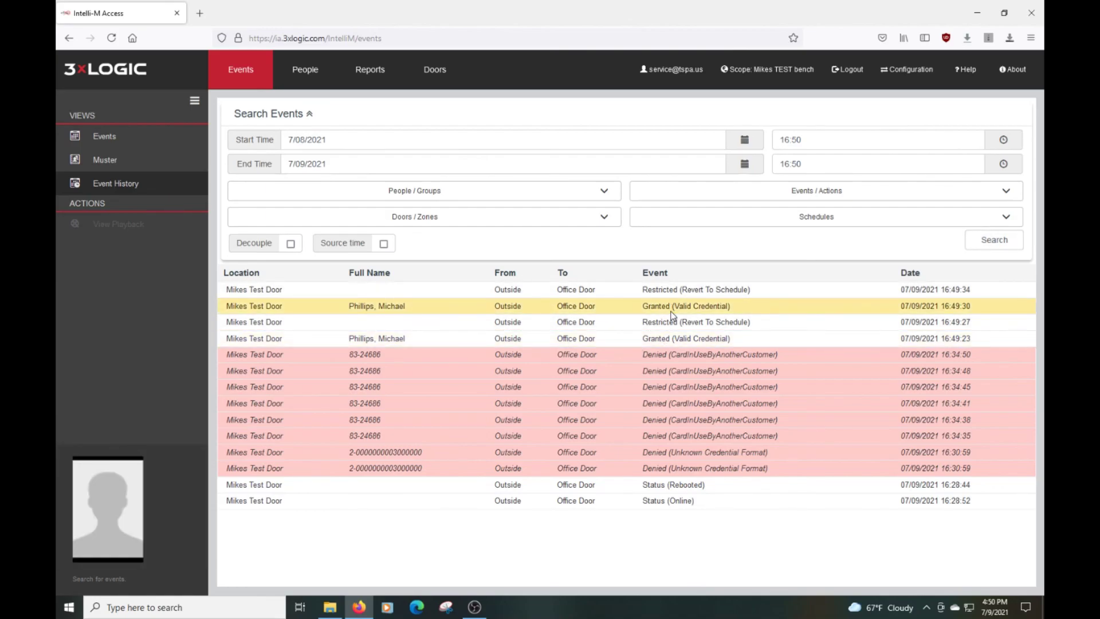